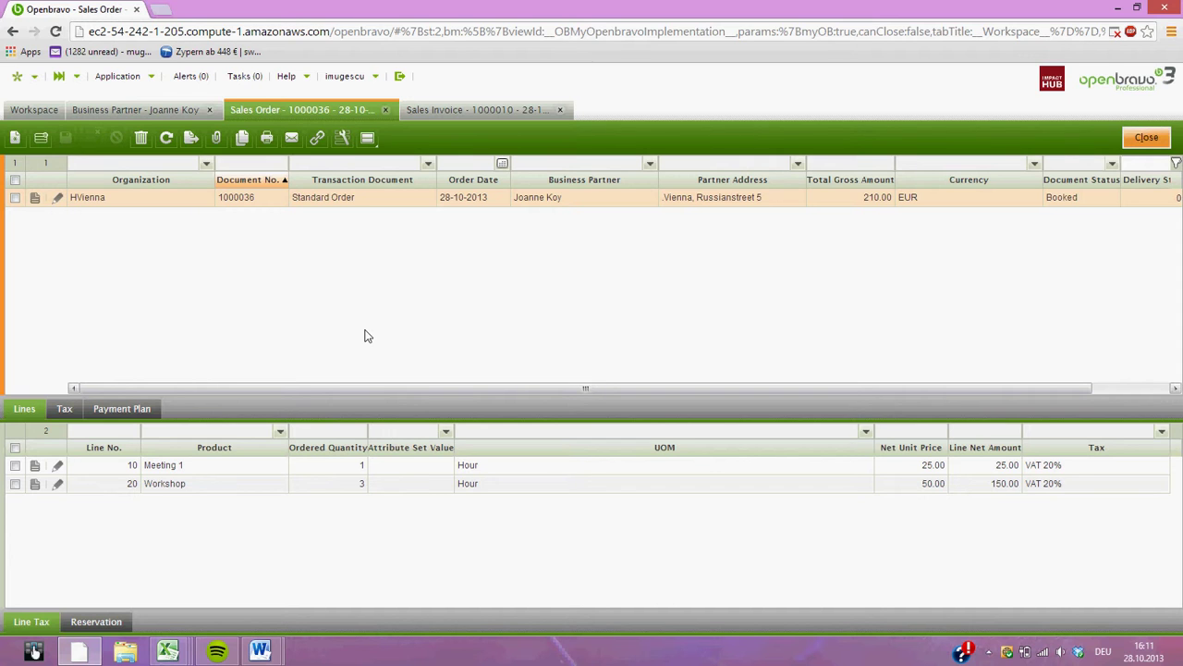
Create a new sales invoice for HVienna, keeping AR Invoice Vienna as the transaction document.
left_click(468, 111)
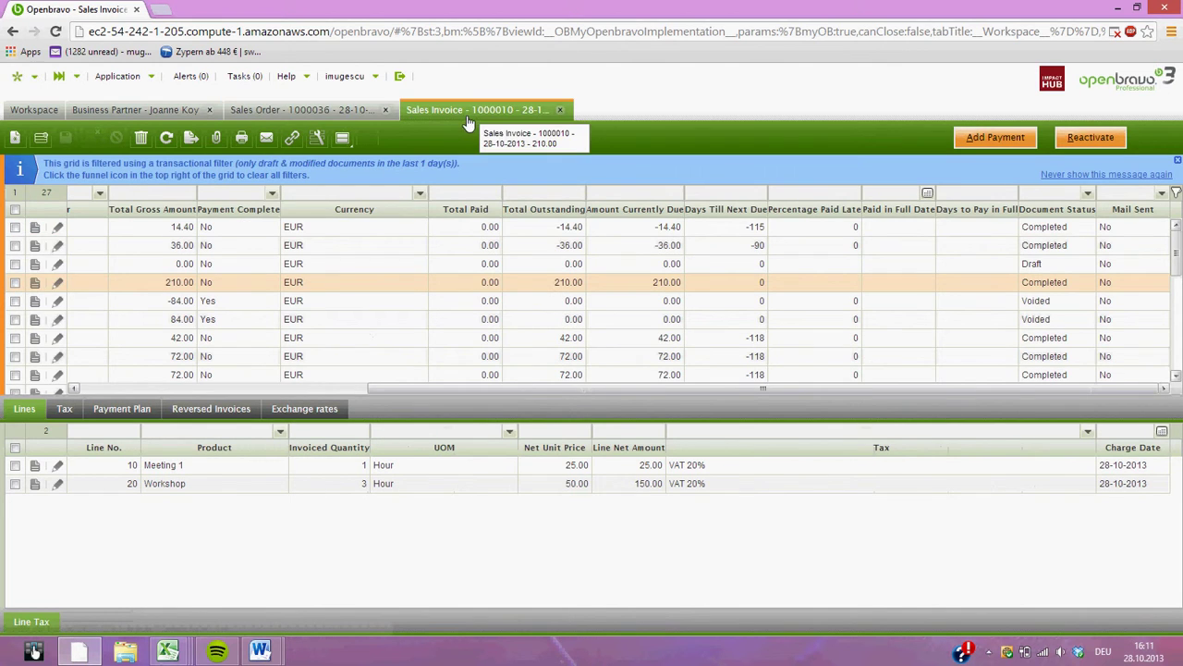
left_click(1177, 163)
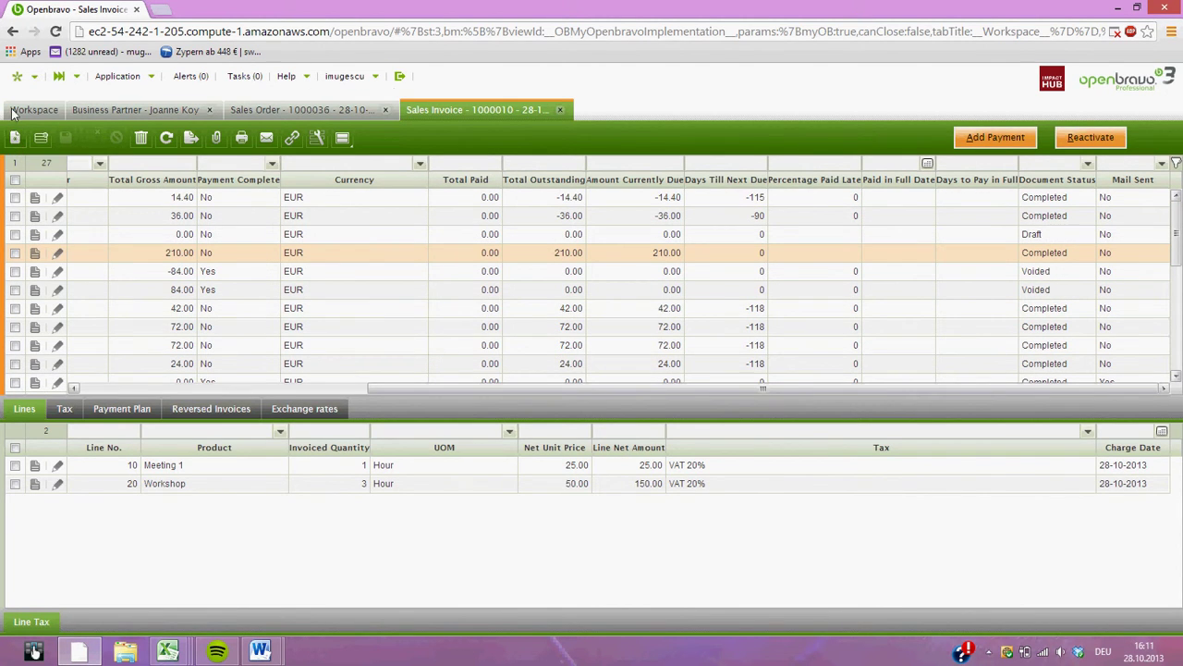
left_click(13, 139)
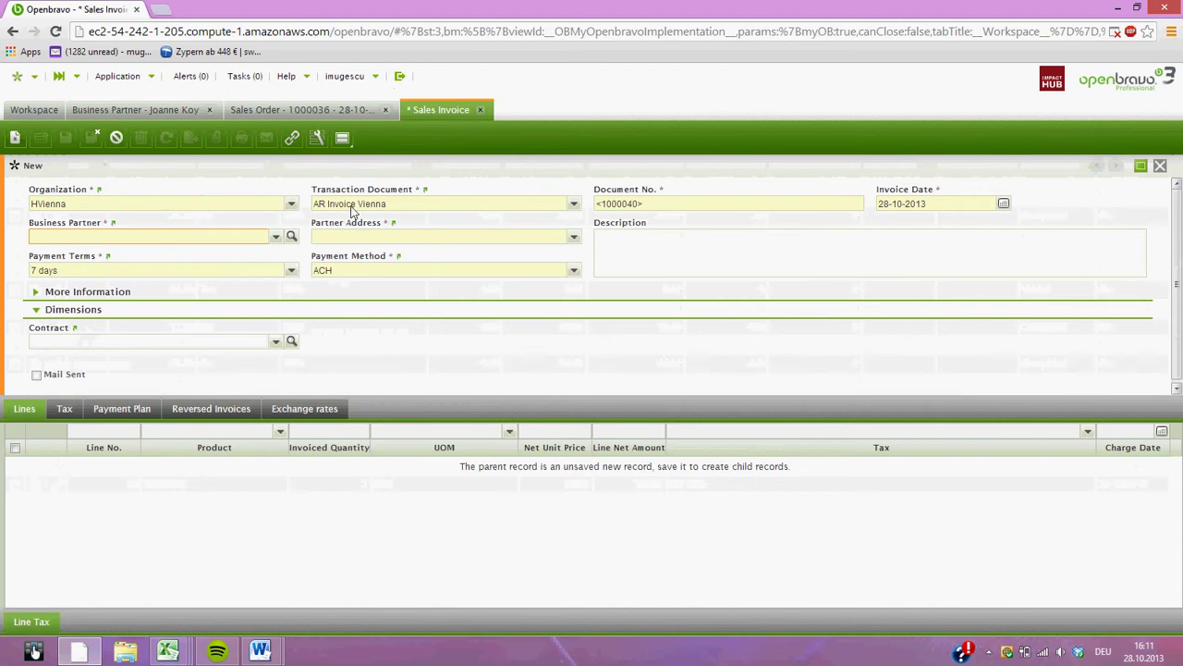
left_click(575, 205)
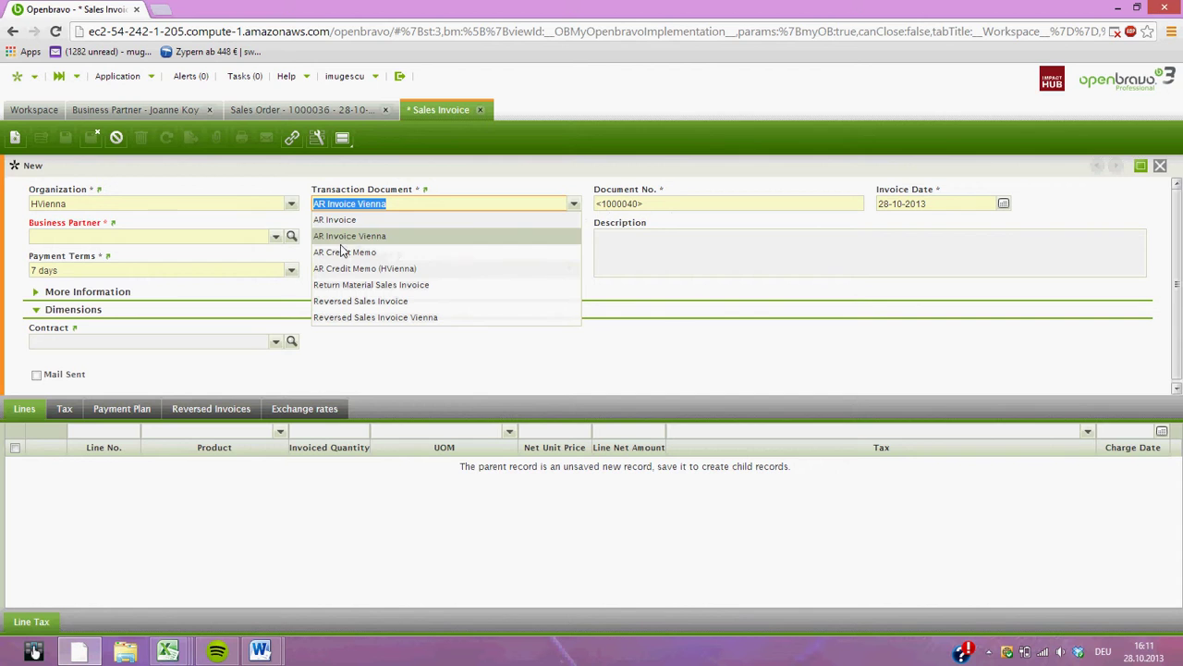
left_click(657, 204)
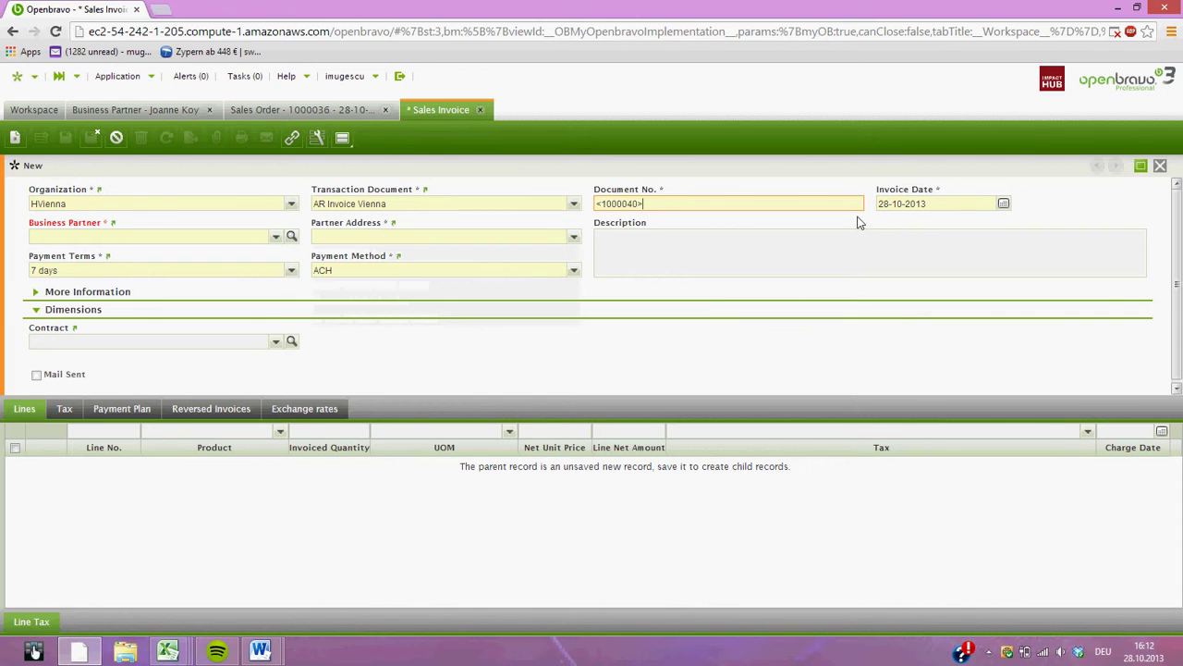
Select the open sales order's customer as business partner and enter the description "Invoice for the meeting on the 30th of October 2013".
left_click(193, 233)
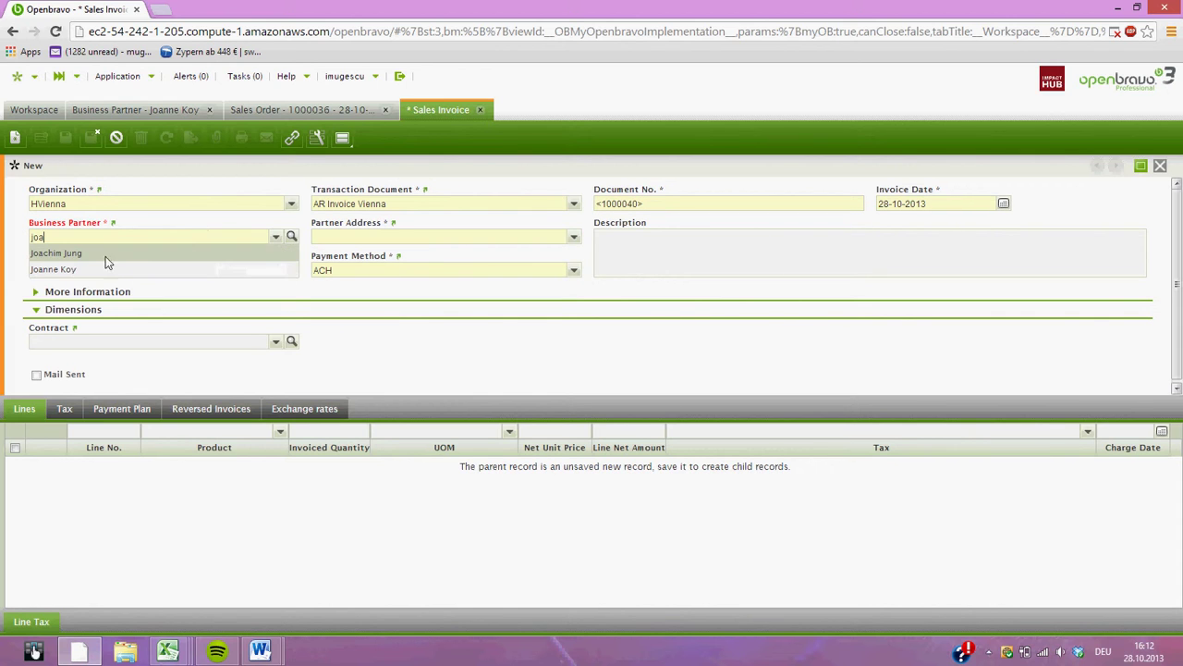
left_click(82, 269)
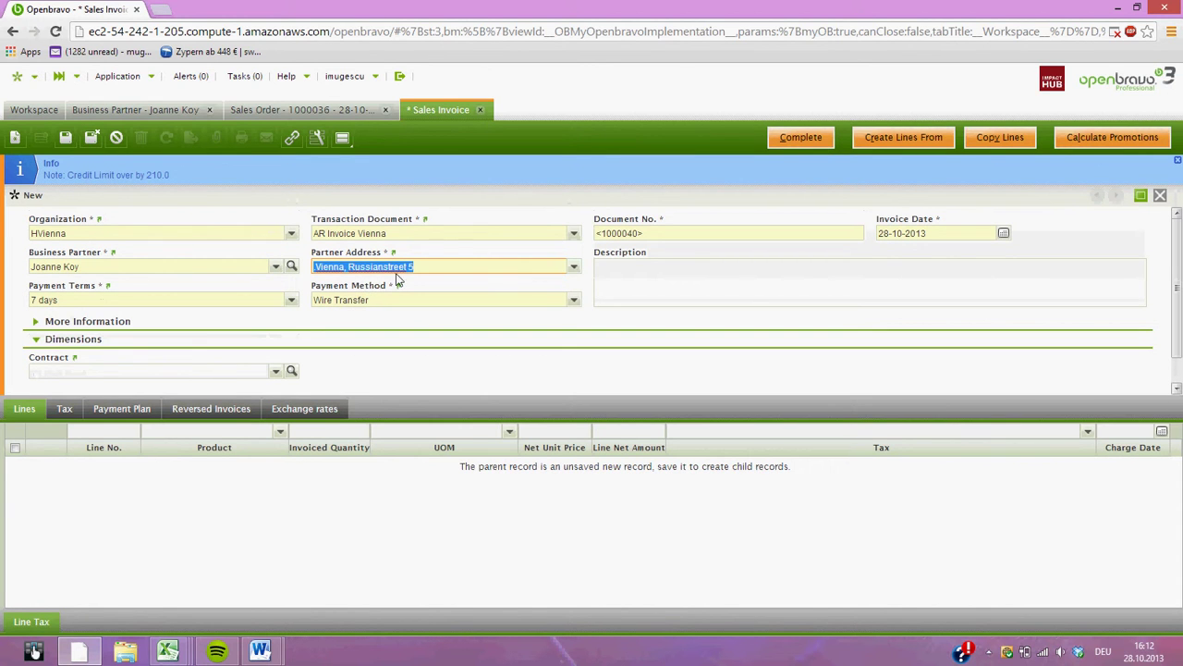
left_click(653, 285)
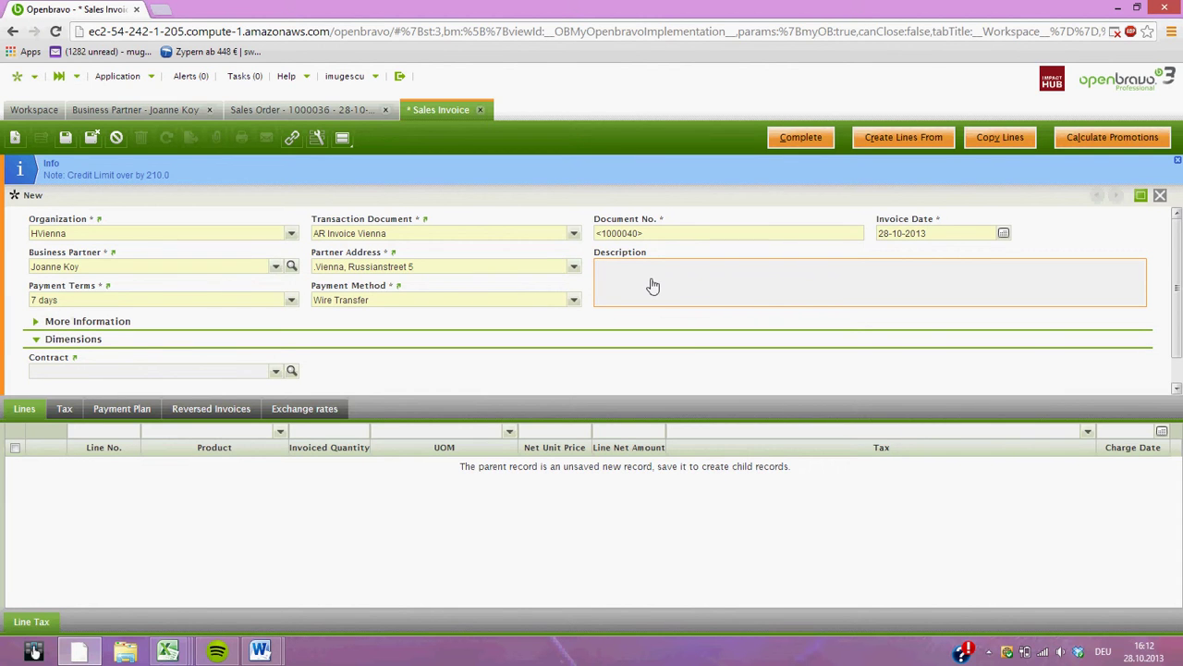
type("Invo")
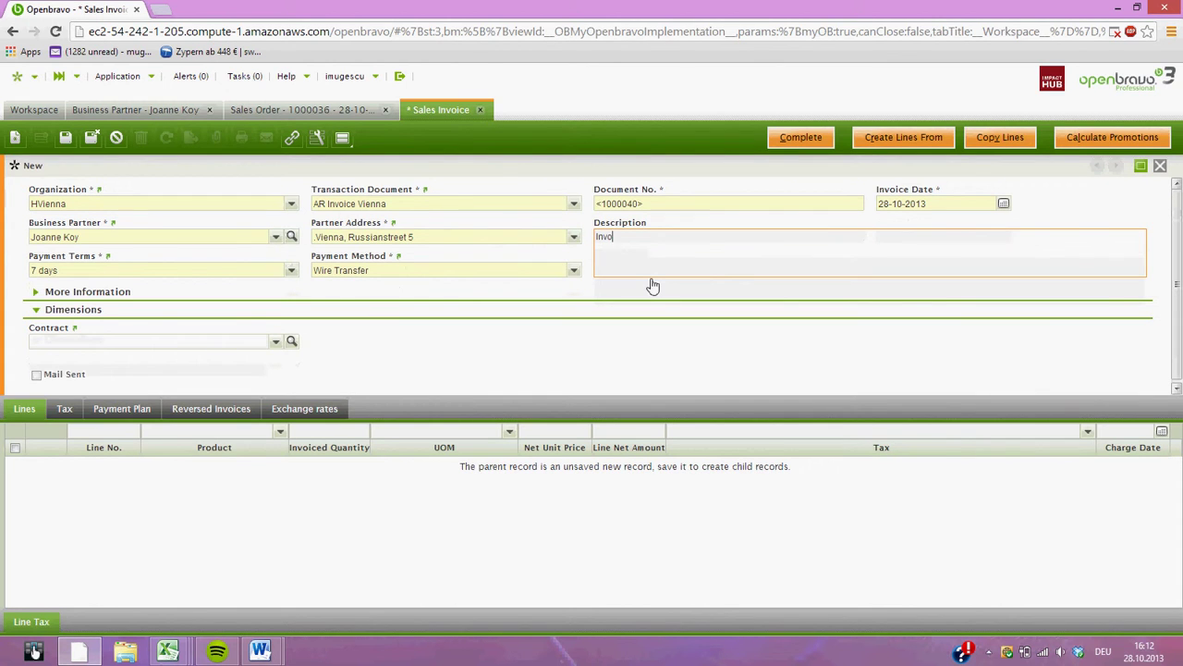
type("ice for the meeting on")
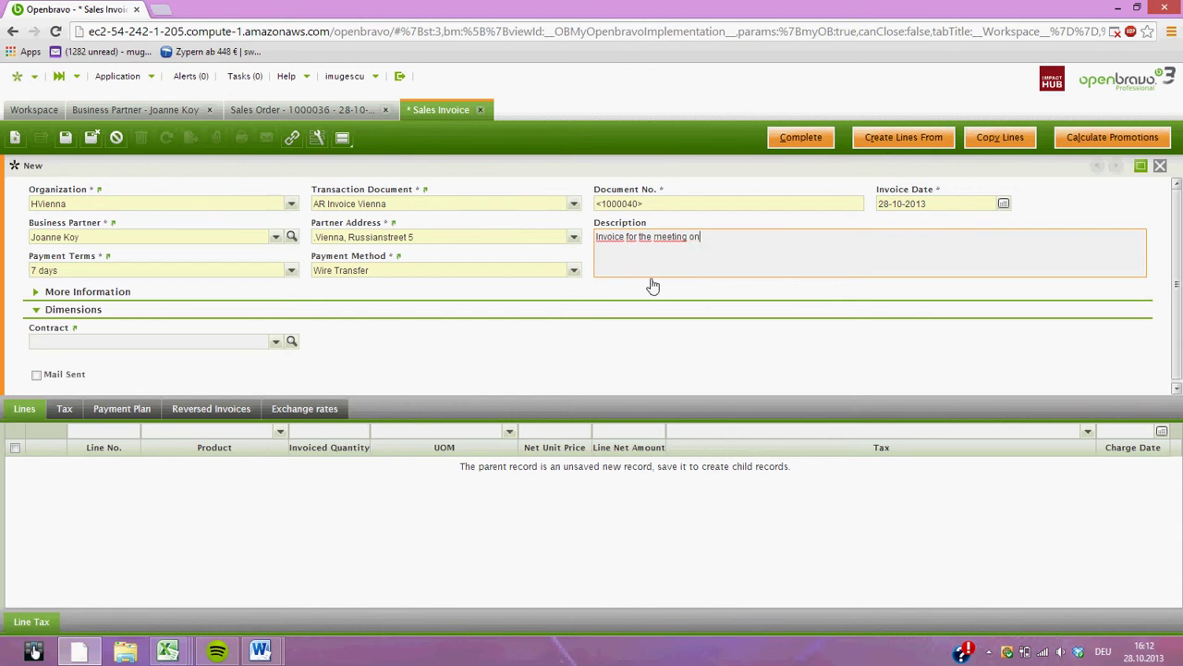
type(" the 30th of October 2013")
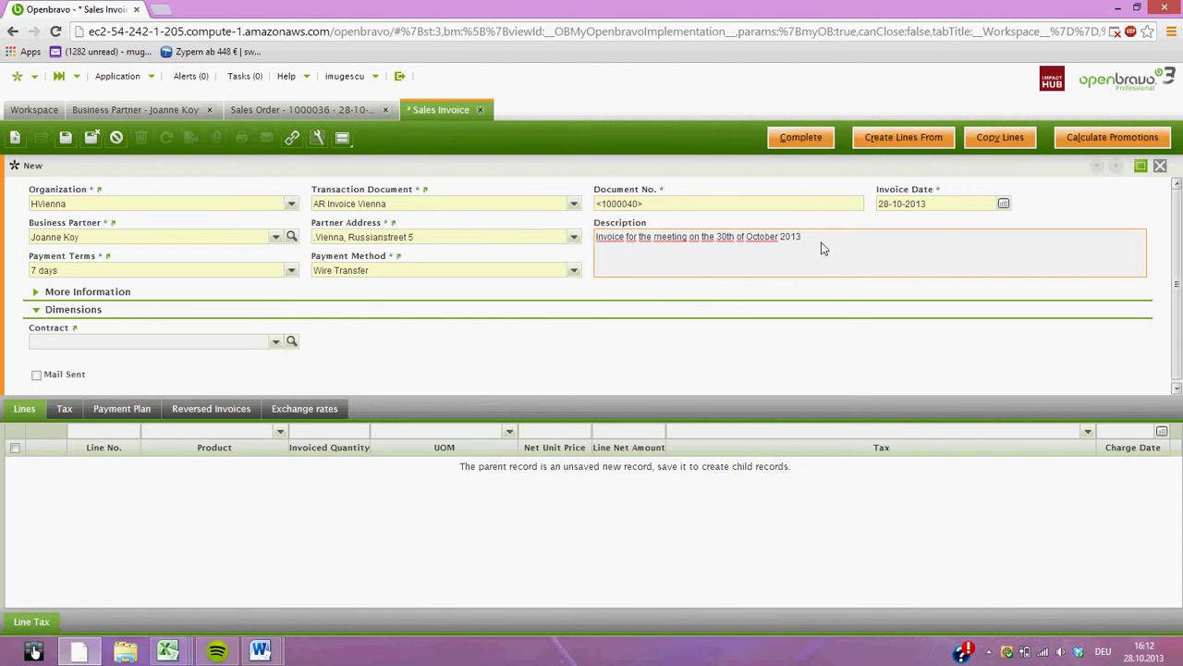
Set the invoice's price list to Hub Active in the additional information, keeping the user contact and sales representative.
left_click(67, 296)
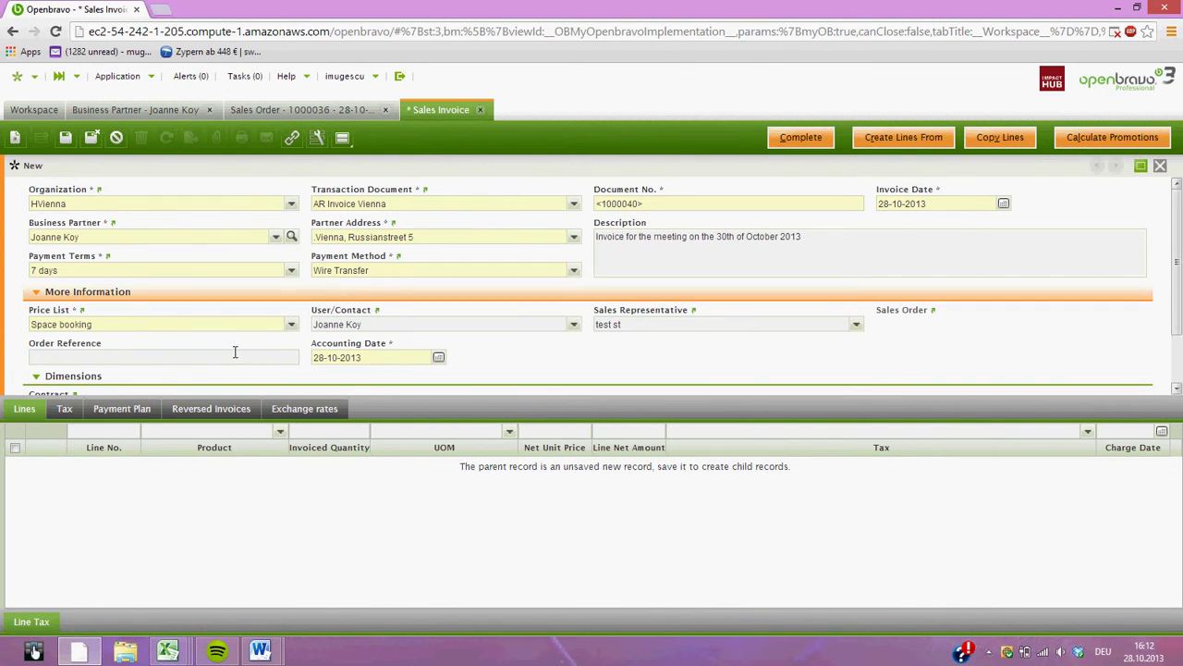
left_click(293, 330)
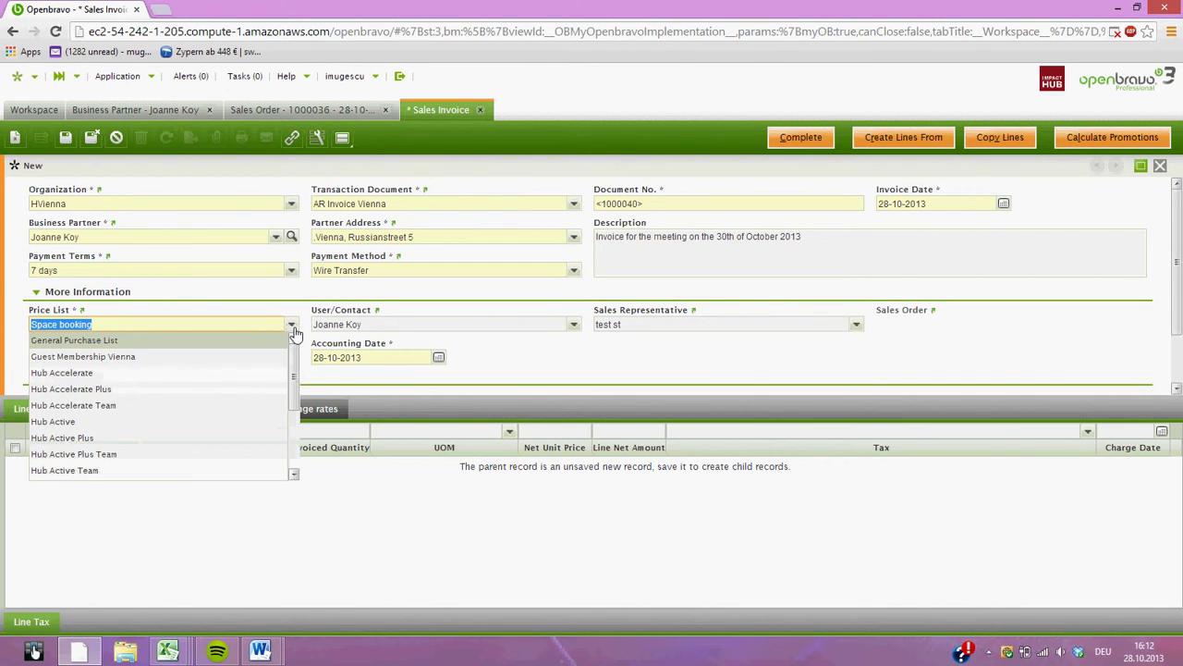
left_click(78, 421)
key("Tab")
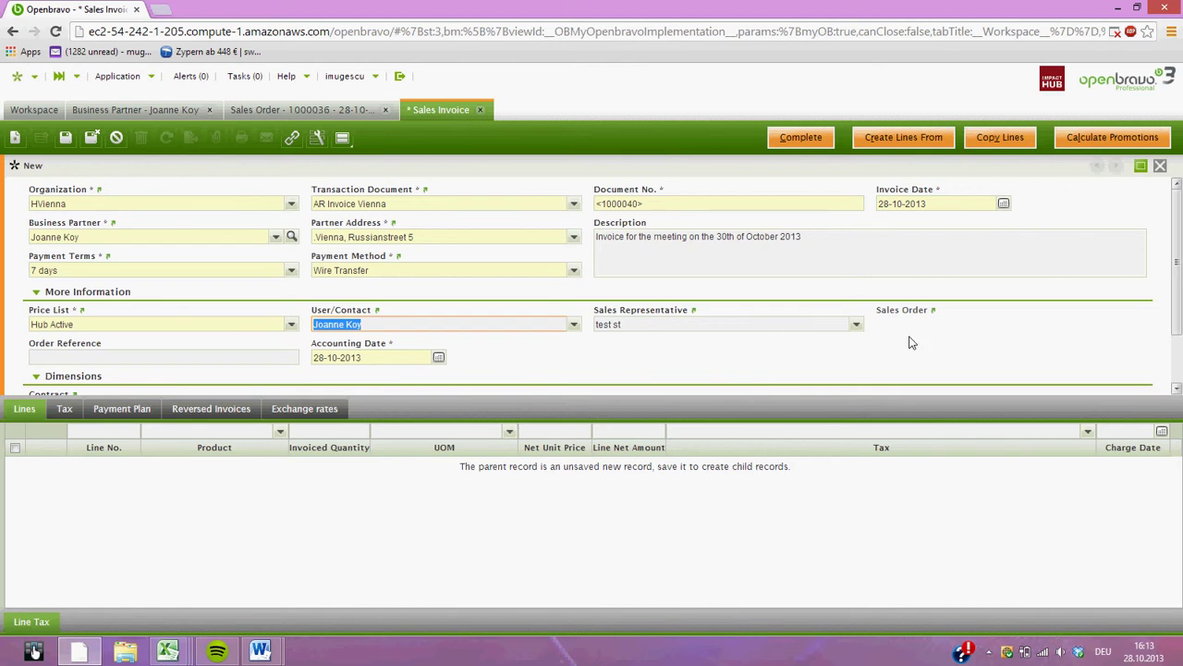
left_click(856, 325)
left_click(858, 330)
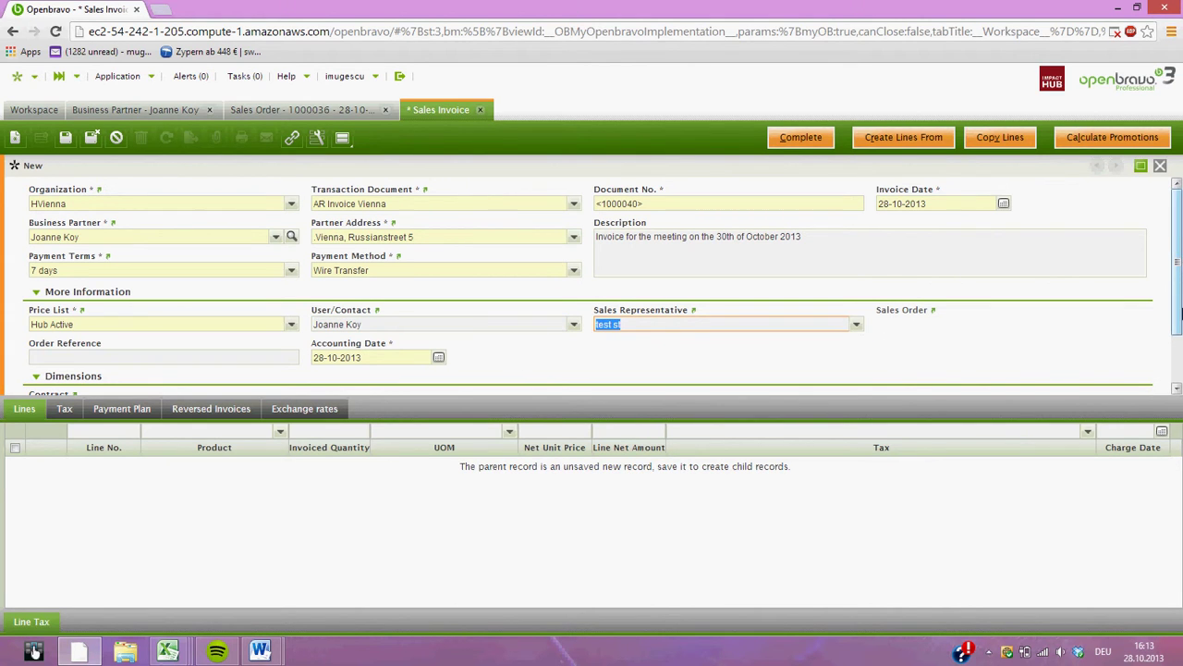
Save the invoice header and start a new invoice line.
scroll(1180, 315, "down", 1)
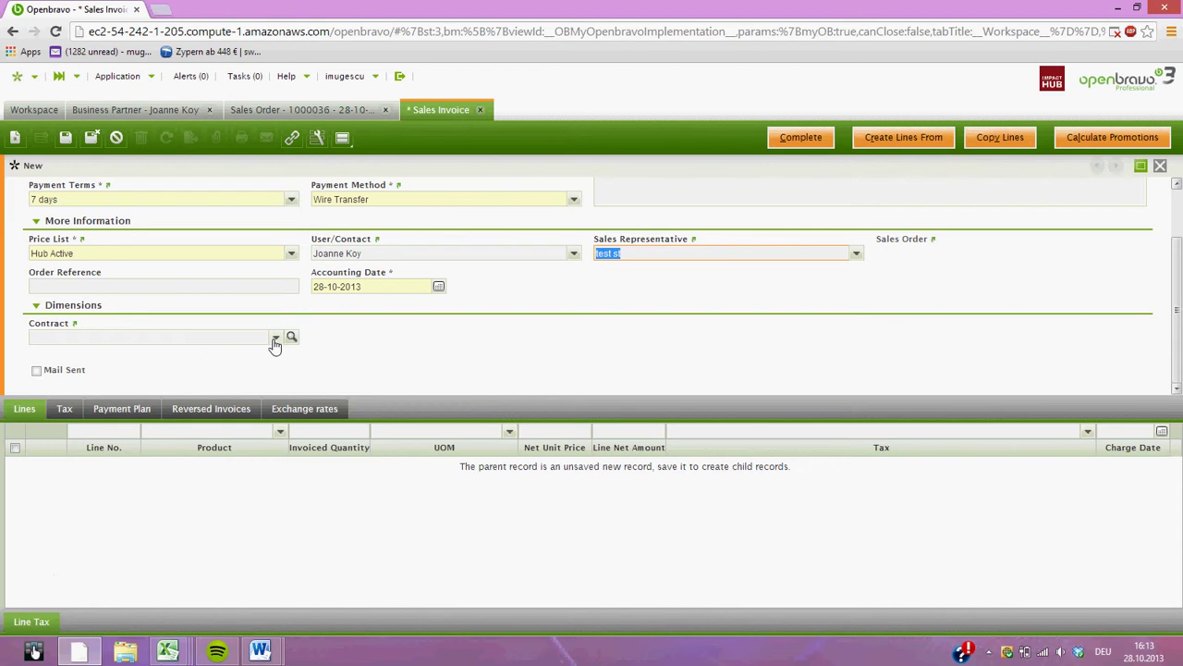
left_click(24, 412)
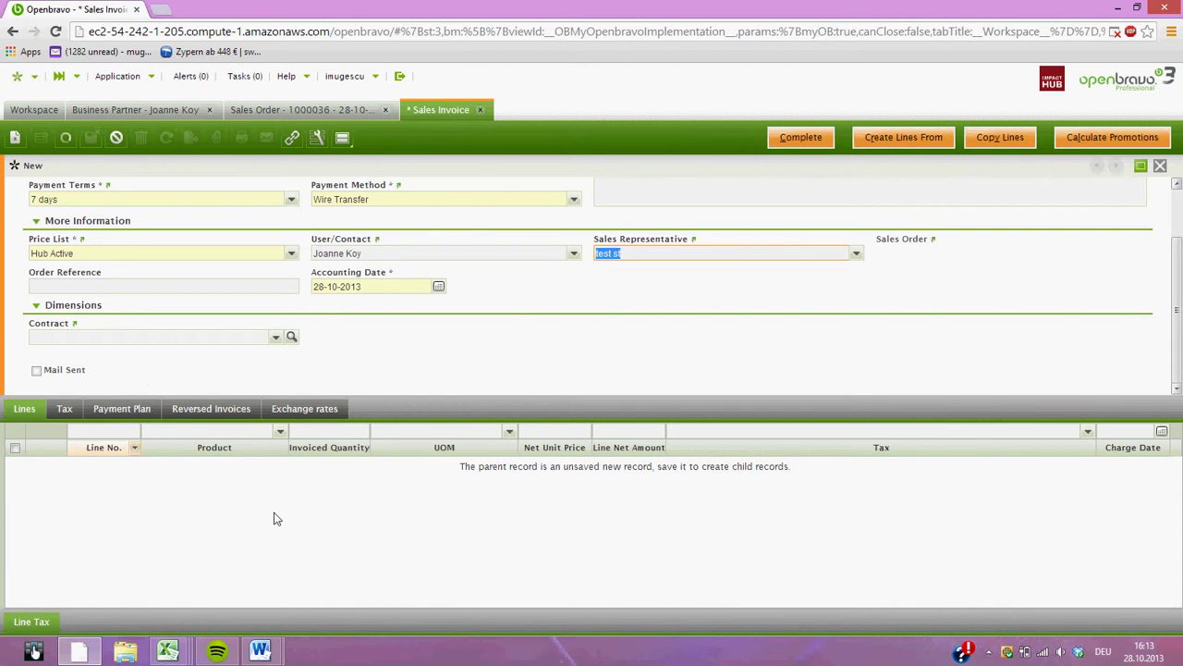
left_click(35, 409)
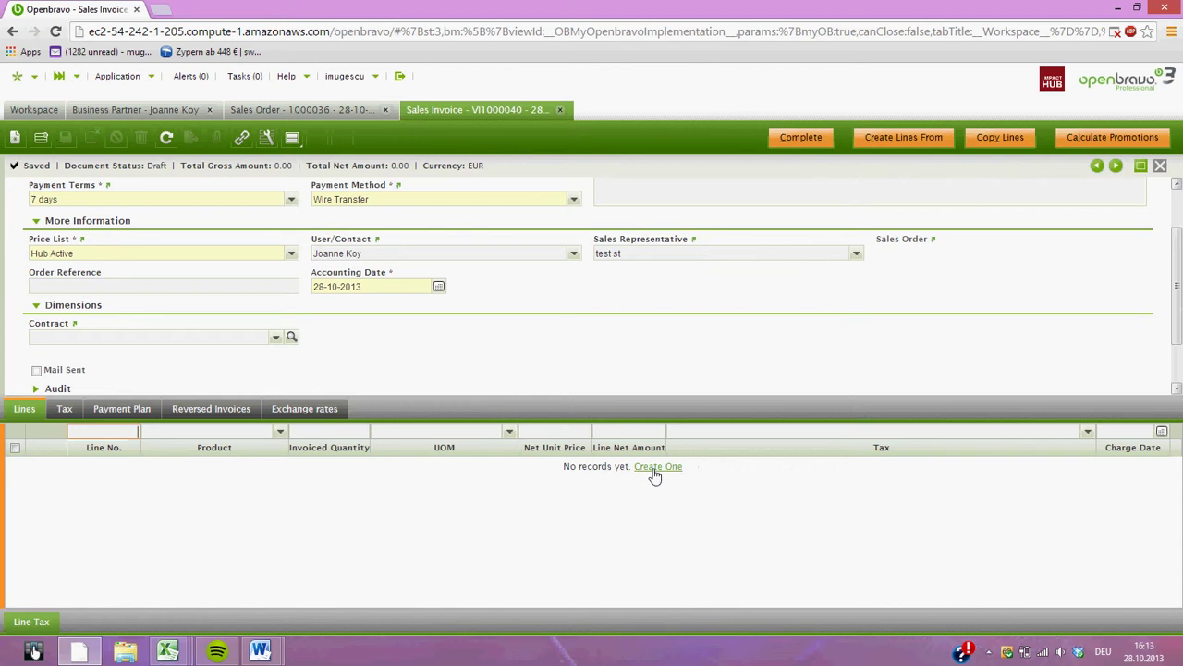
left_click(657, 467)
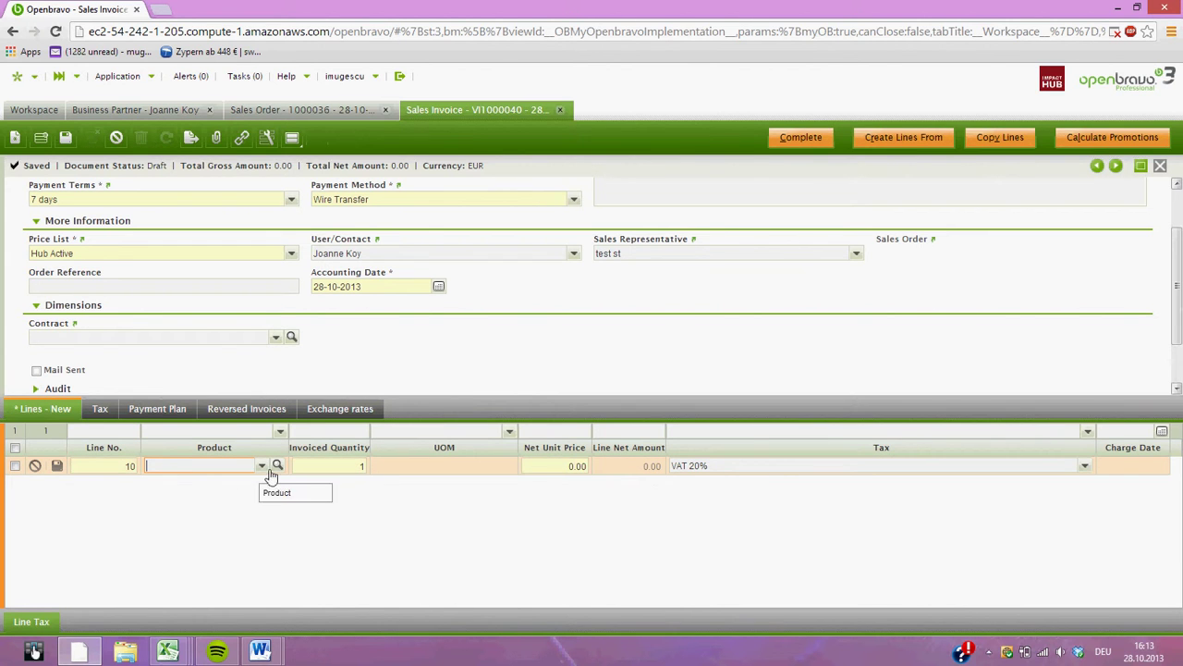
Set the line's product to Hub Complete with a net unit price of 200, and save the line.
left_click(262, 467)
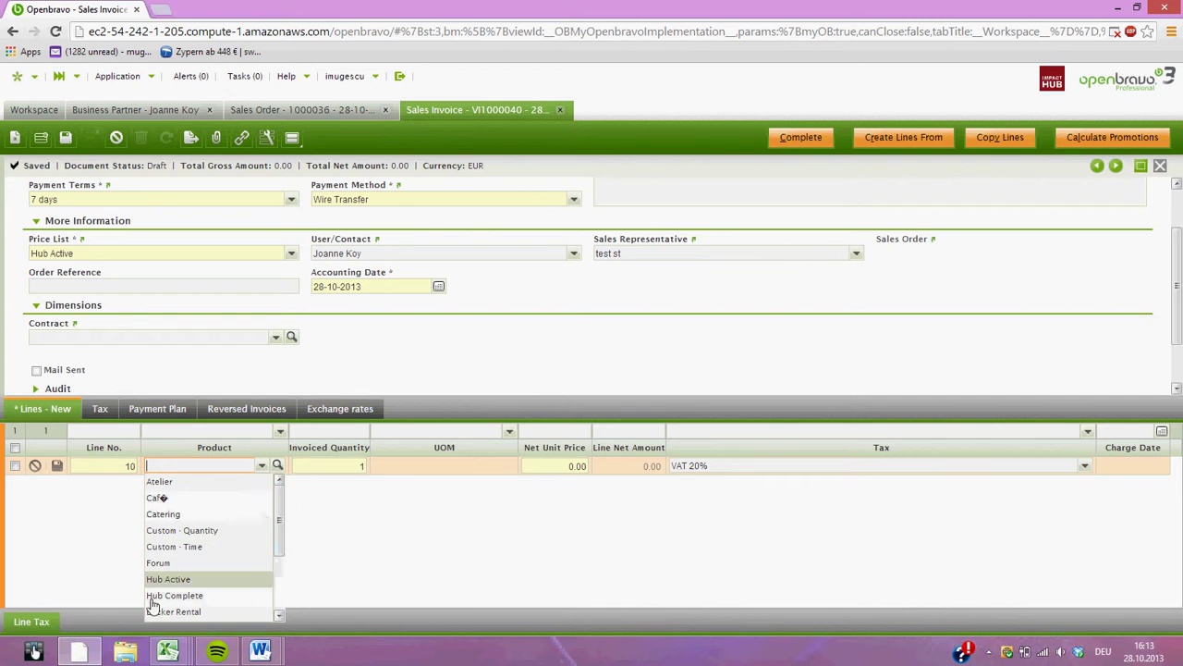
left_click(153, 598)
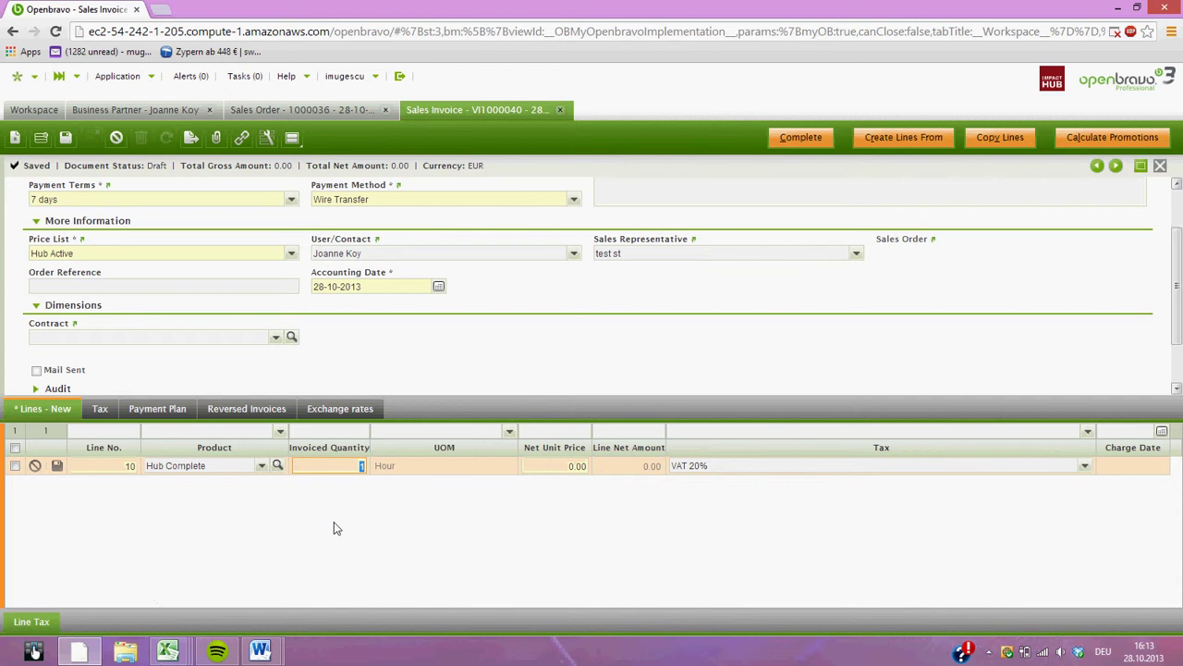
left_click(579, 465)
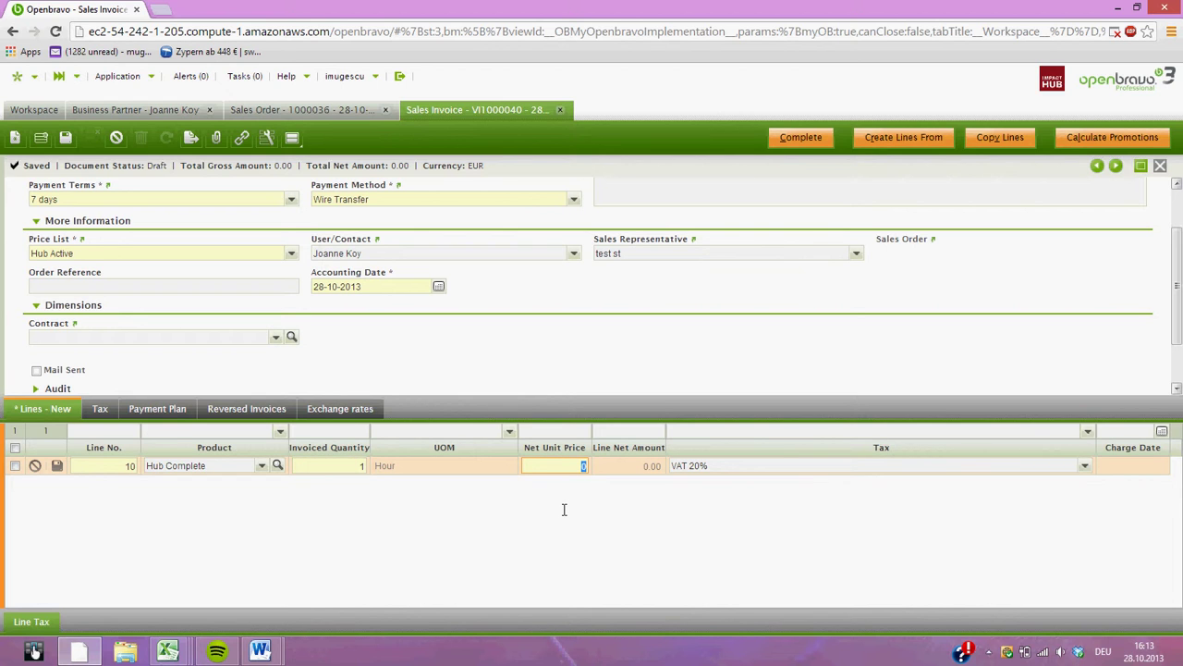
type("200")
left_click(58, 467)
left_click(57, 467)
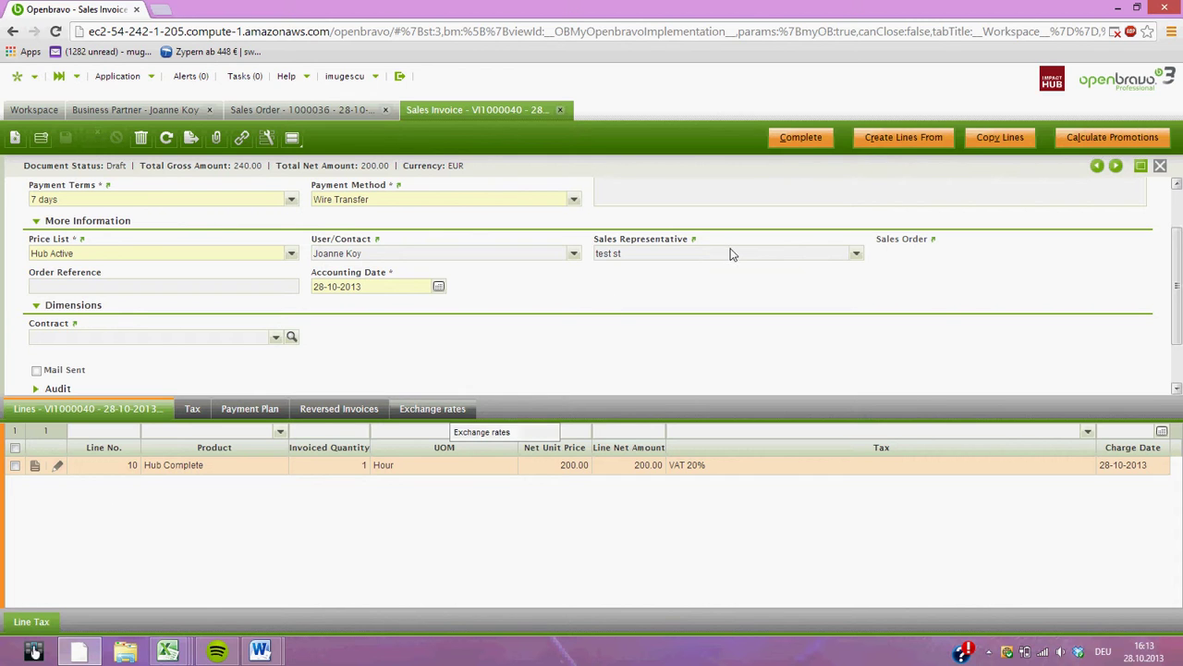
Complete the sales invoice and print it without archiving the document.
left_click(800, 137)
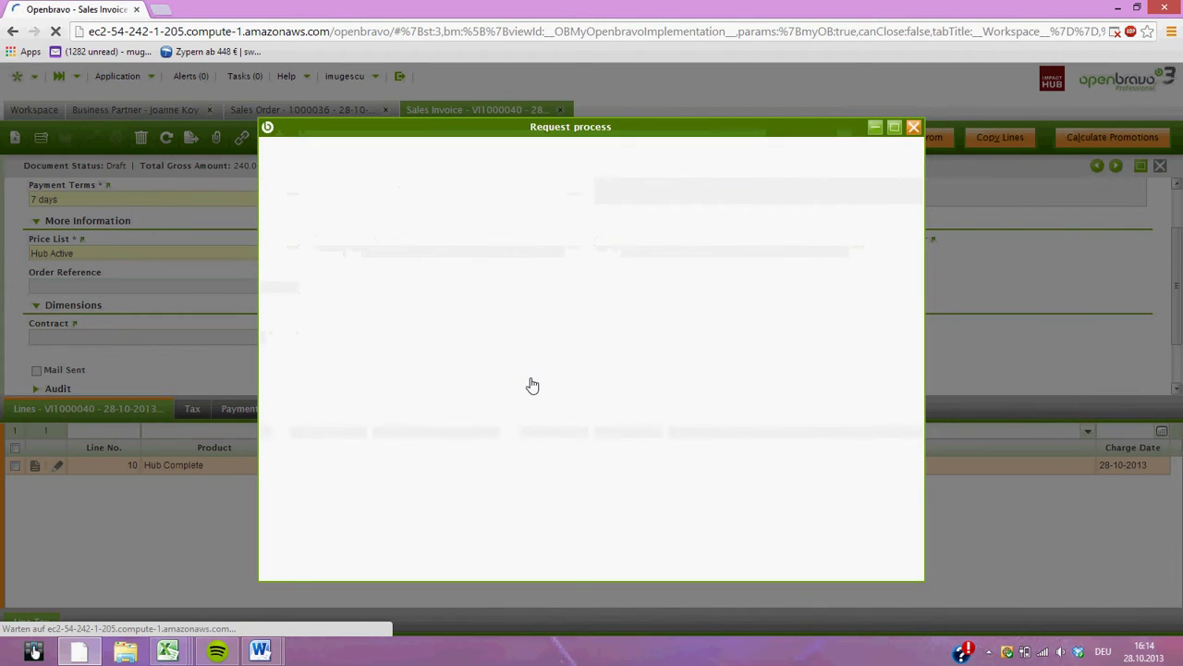
left_click(551, 237)
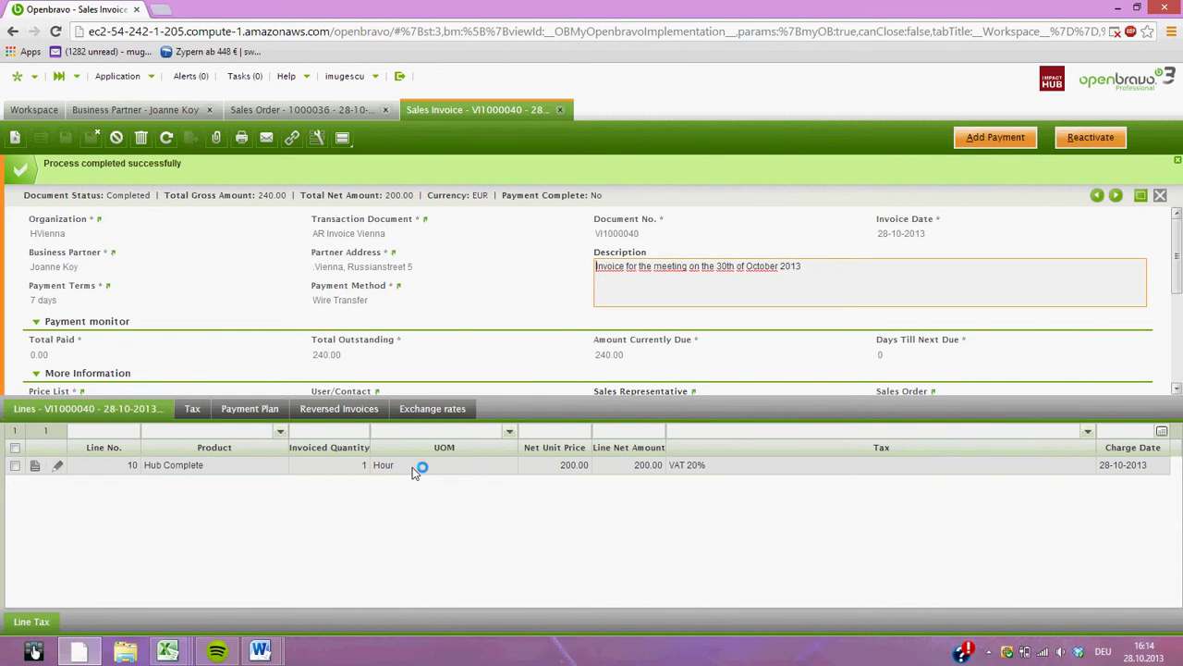
left_click(239, 139)
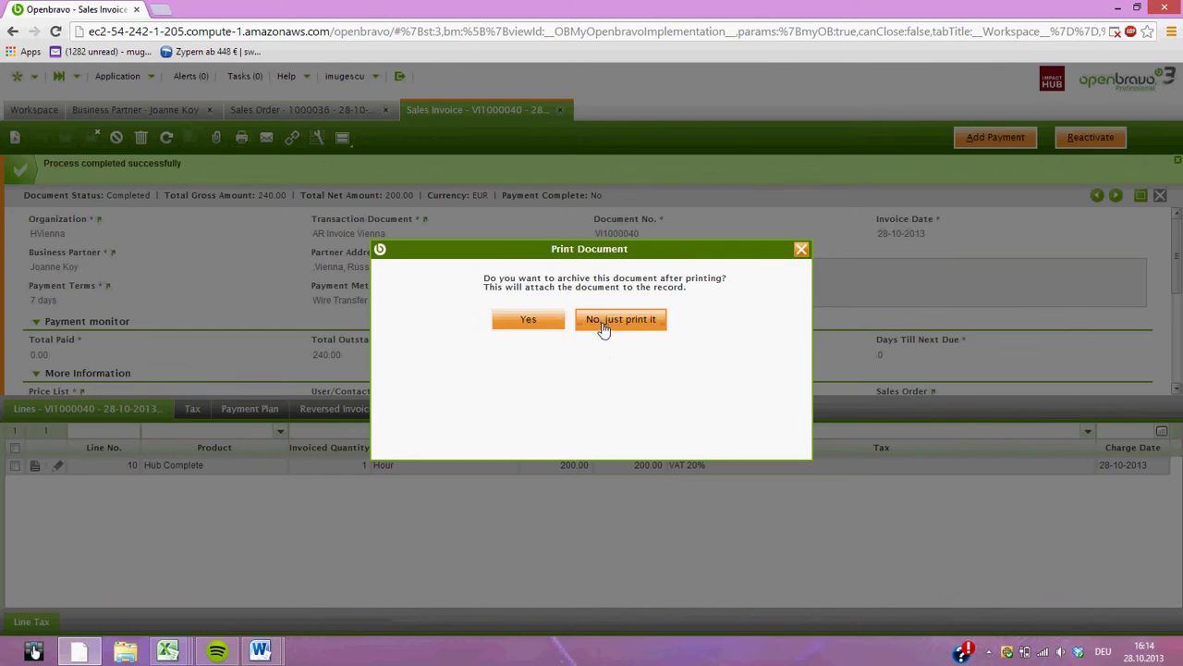
left_click(603, 324)
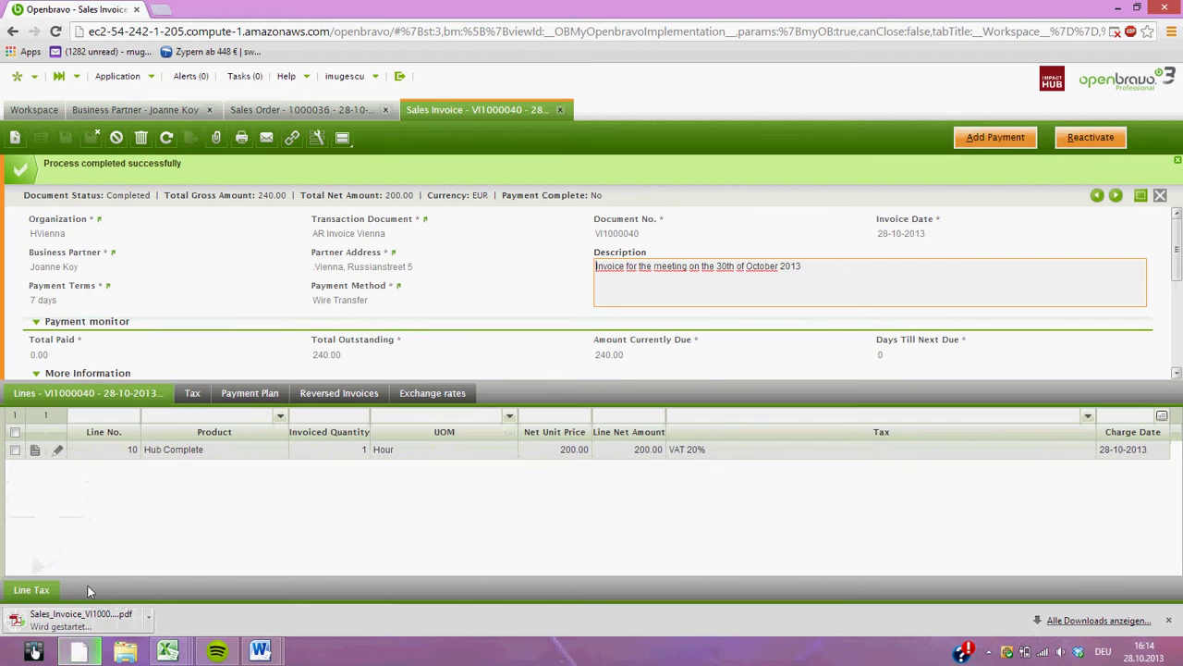
Open the downloaded sales invoice PDF in Adobe Reader and review its client details, description, summary and taxes.
left_click(77, 618)
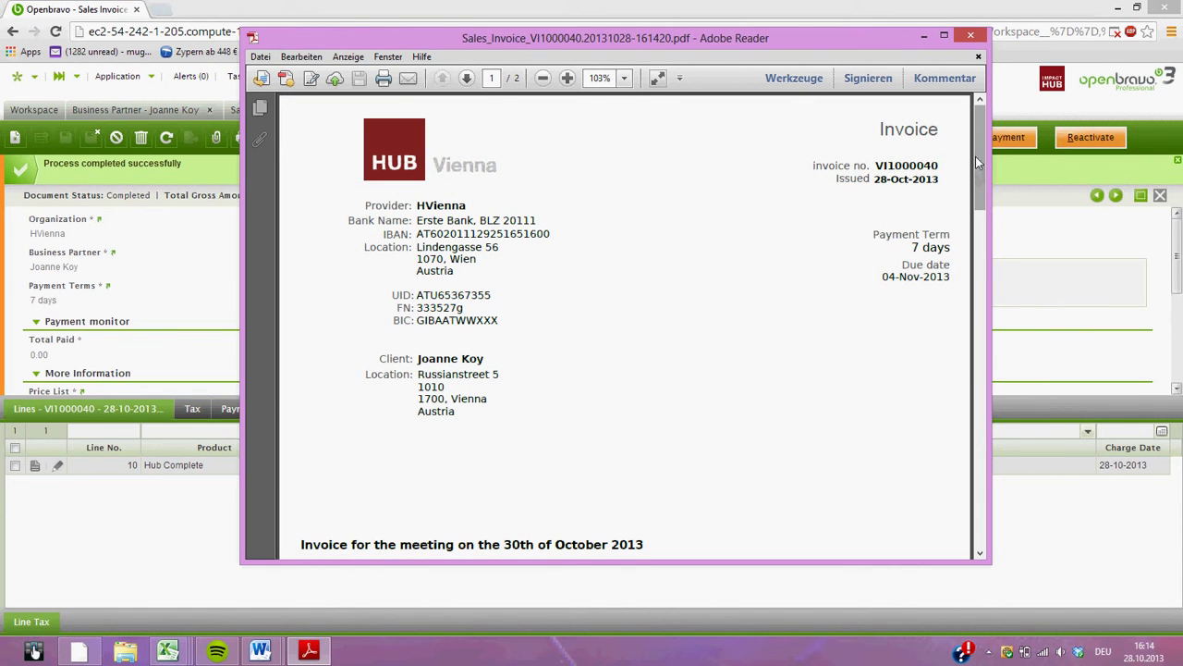
left_click_drag(984, 164, 987, 198)
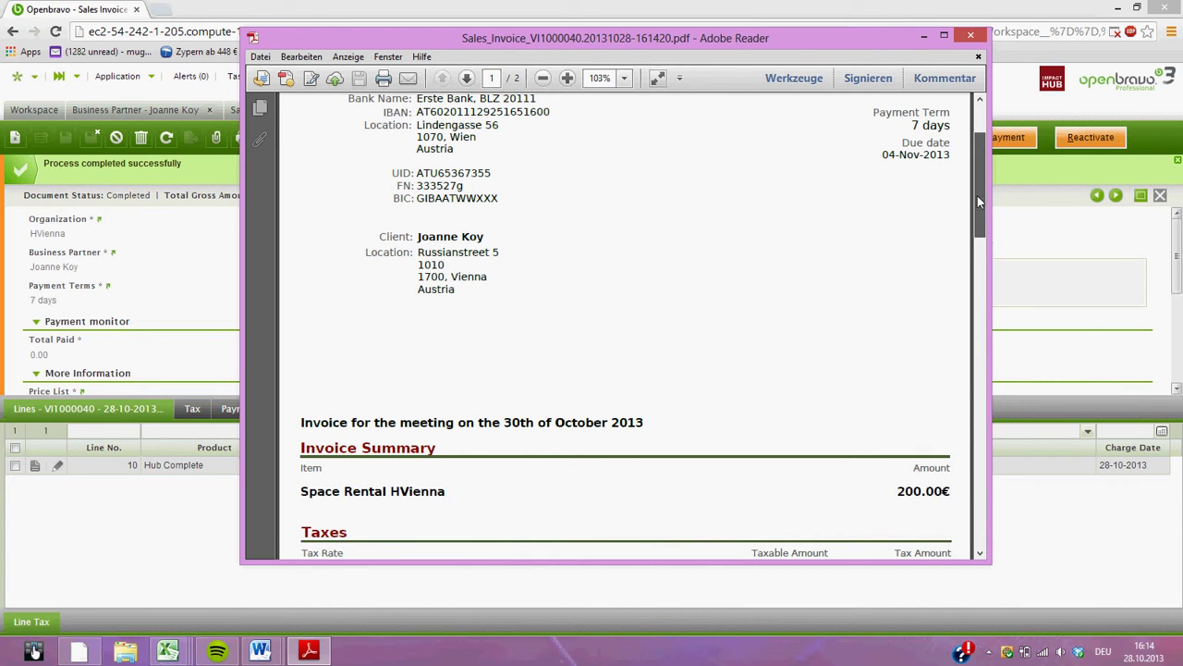
left_click_drag(978, 195, 988, 102)
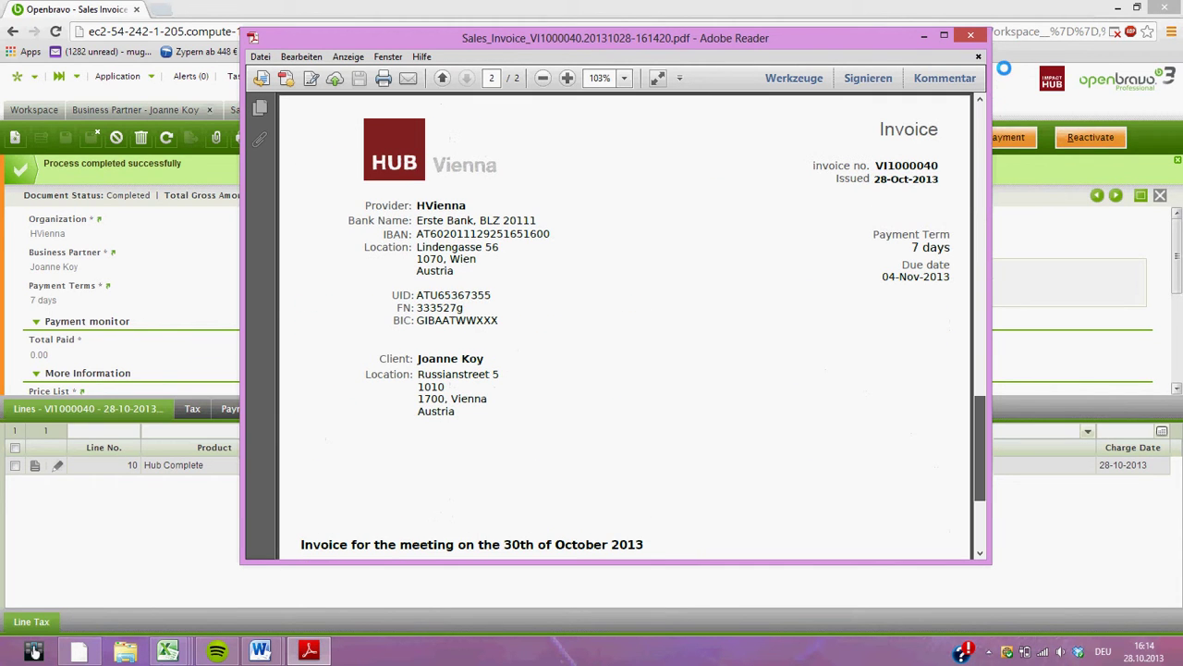